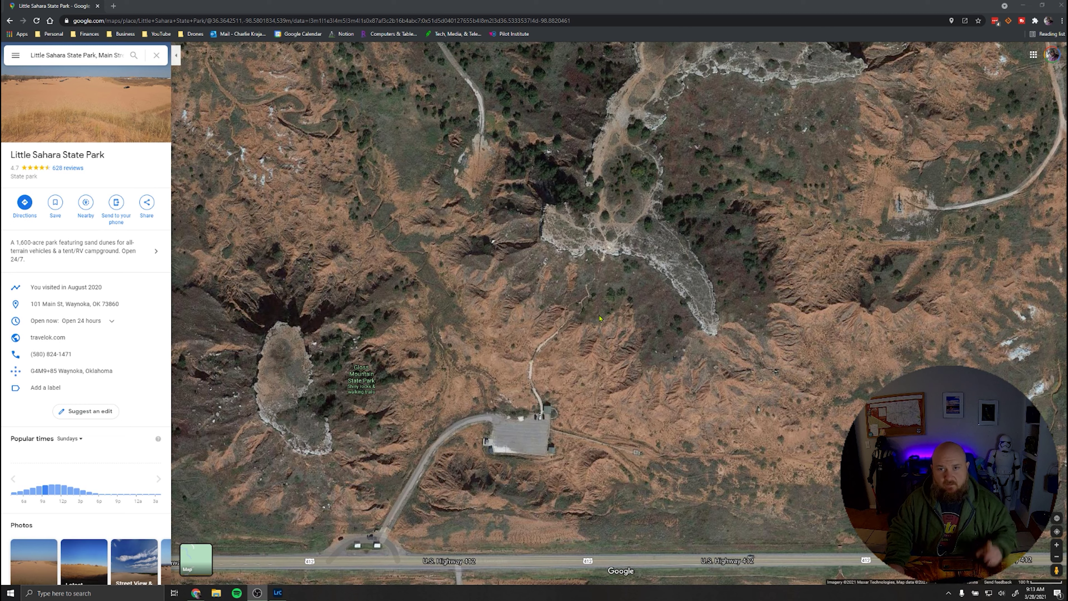
Zoom into the satellite map and pan from the parking lot to the rocky creek and canyon path.
scroll(610, 362, up, 5)
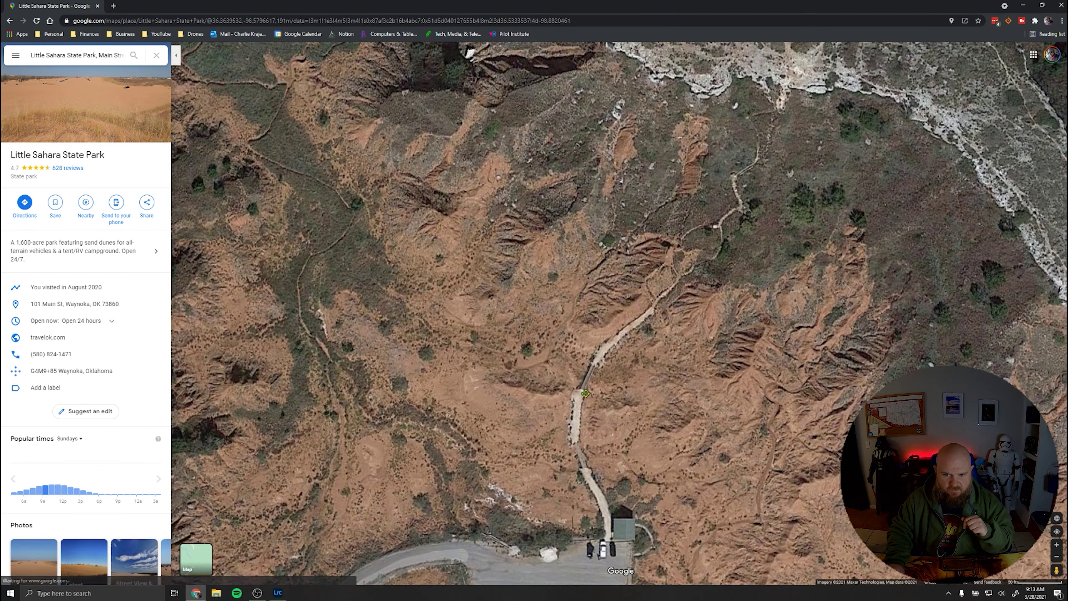
drag(585, 393, 584, 246)
drag(950, 173, 699, 367)
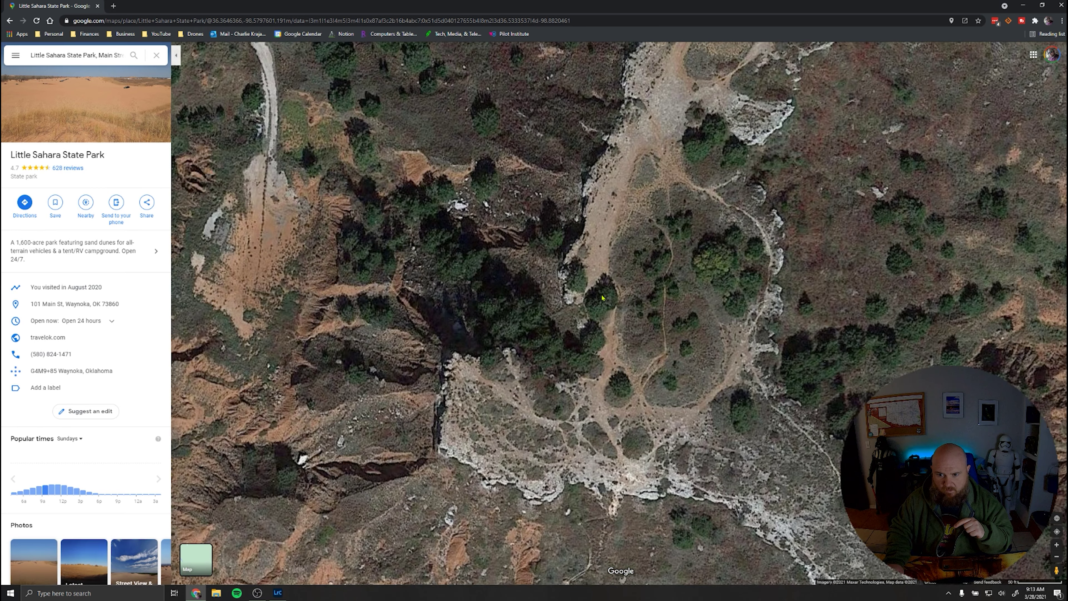
drag(626, 205, 650, 174)
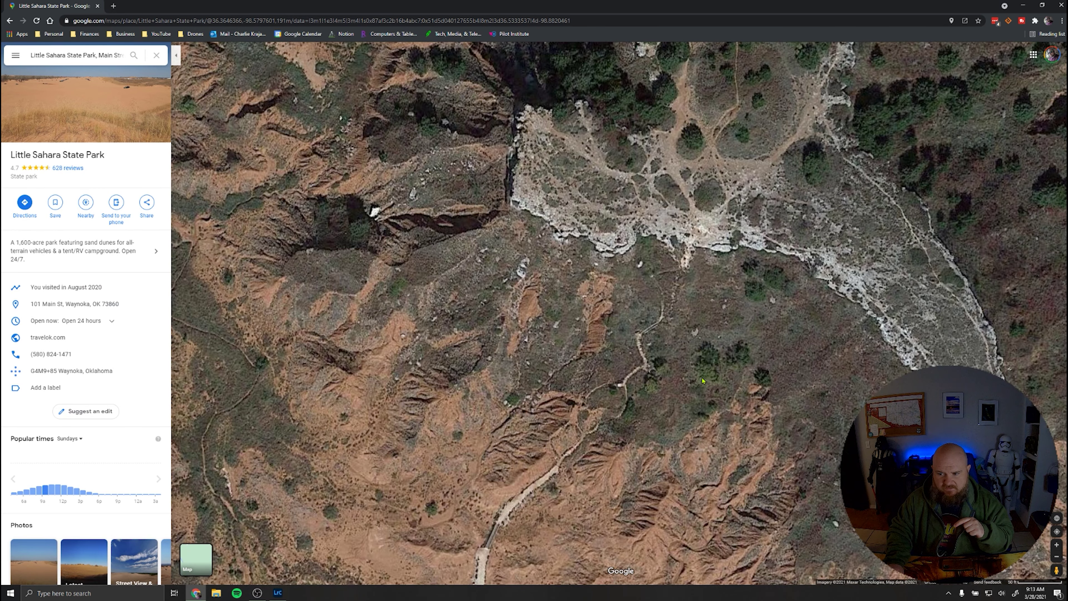
drag(702, 377, 699, 119)
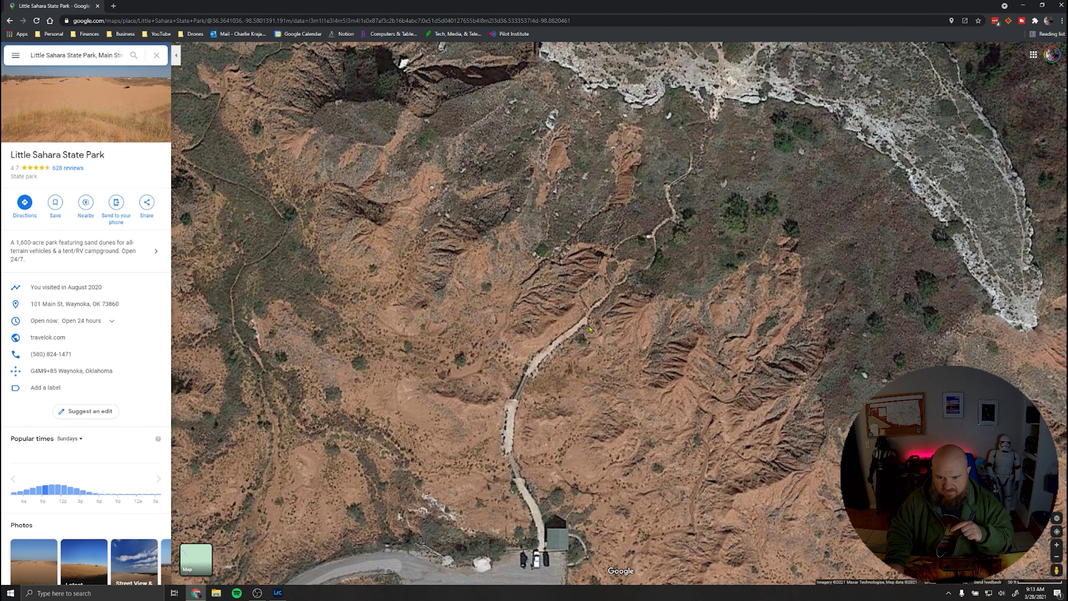
Centre the white rocky wash in view and zoom in for a close look.
key(Up)
key(Right)
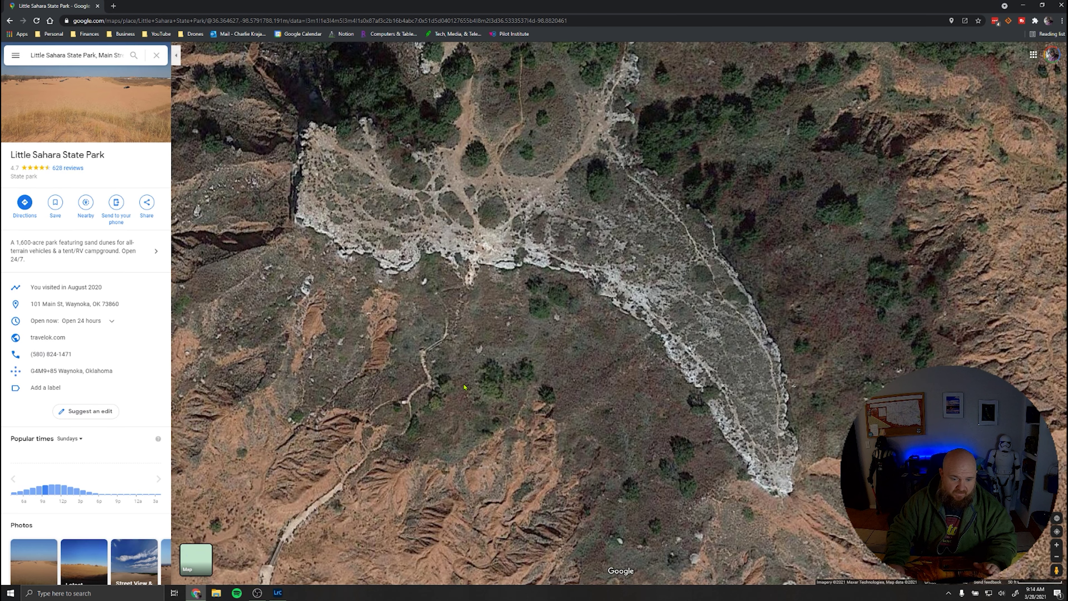
key(Up)
key(Left)
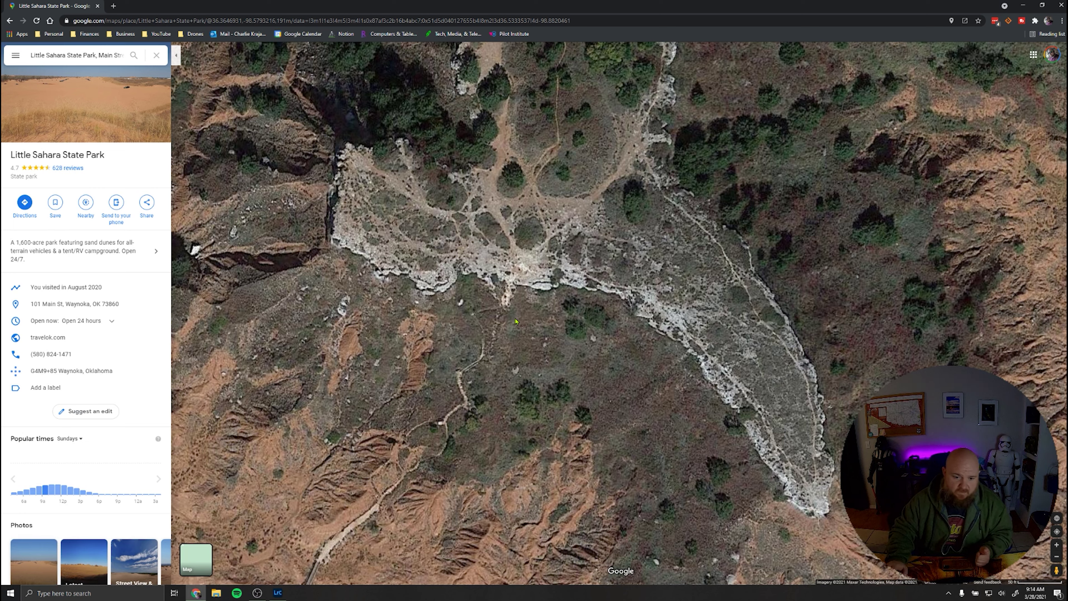
scroll(624, 349, up, 2)
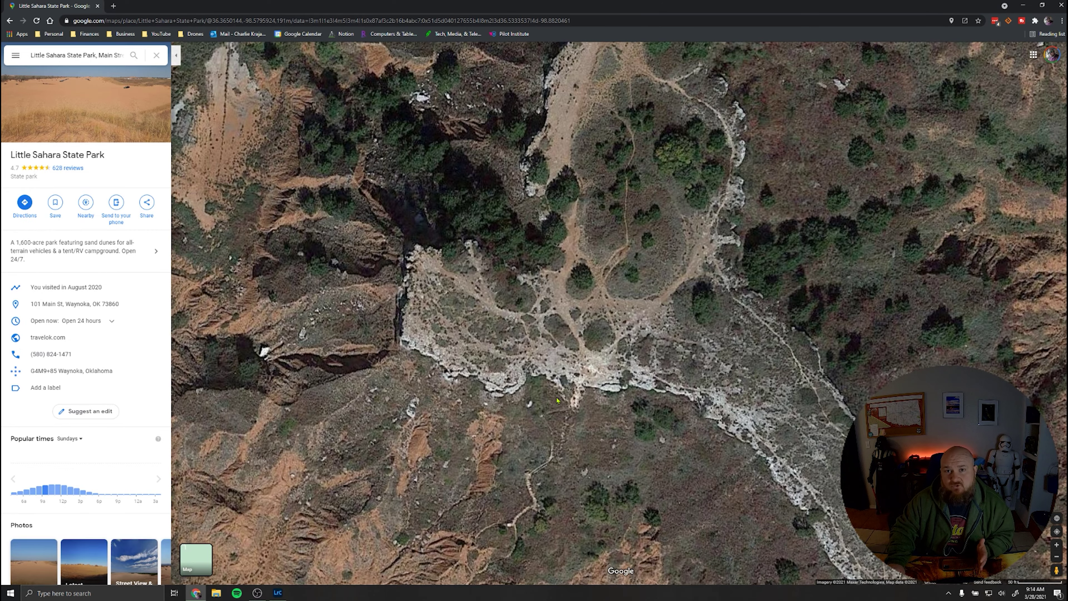
scroll(557, 419, down, 3)
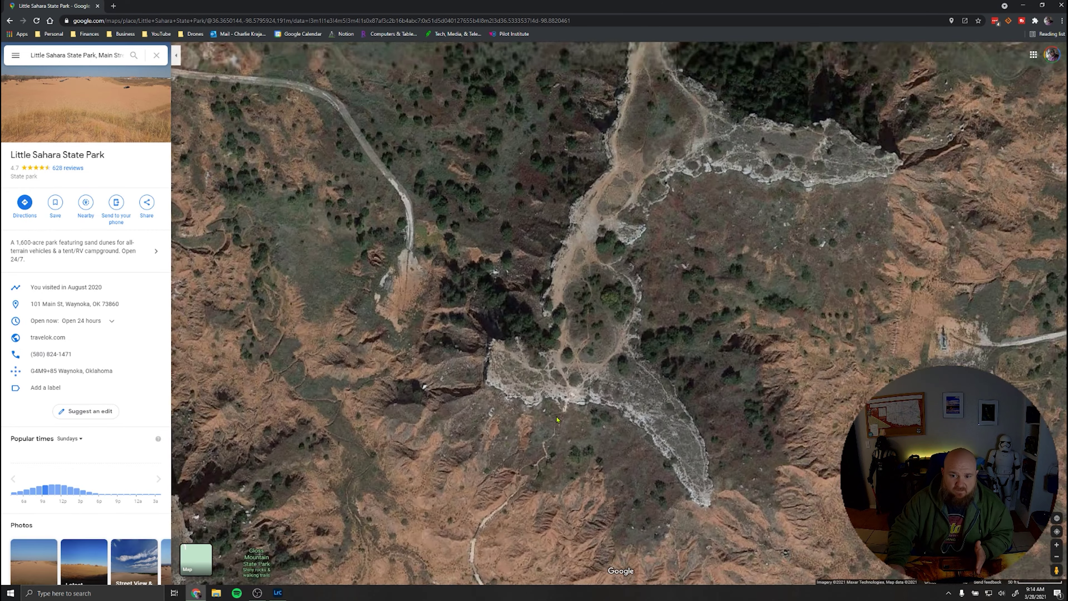
scroll(556, 416, up, 1)
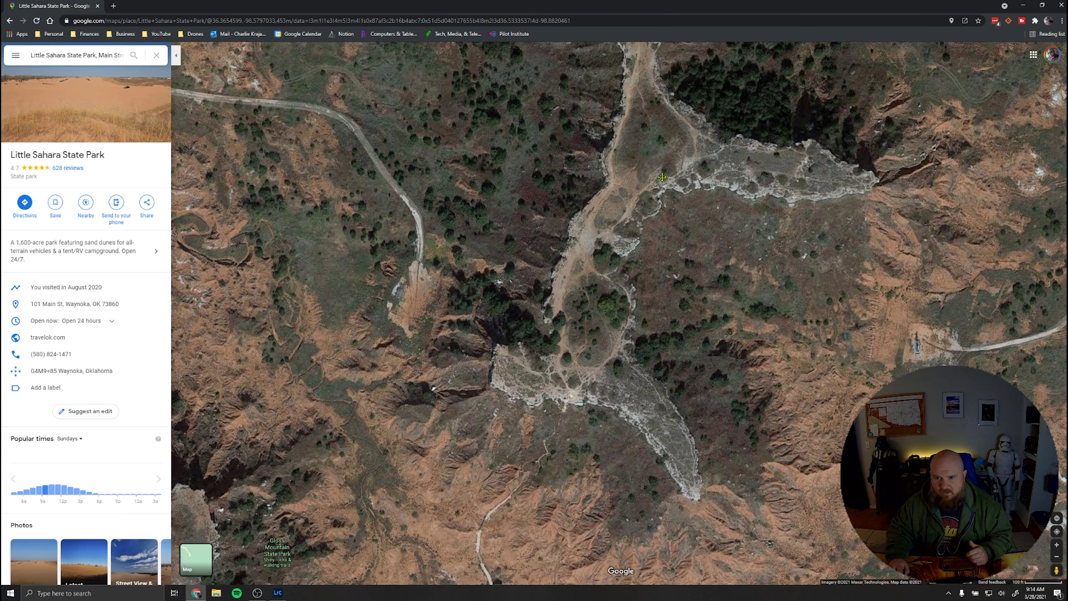
Pan the map north along the white ravine, then back south.
drag(661, 177, 585, 278)
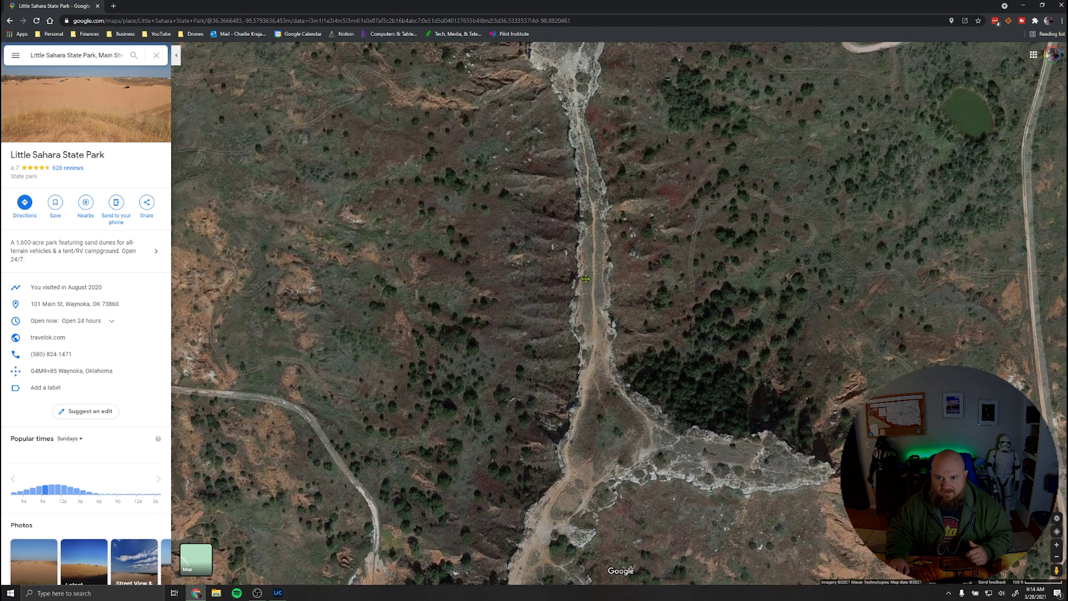
key(Up)
key(Up)
key(Up)
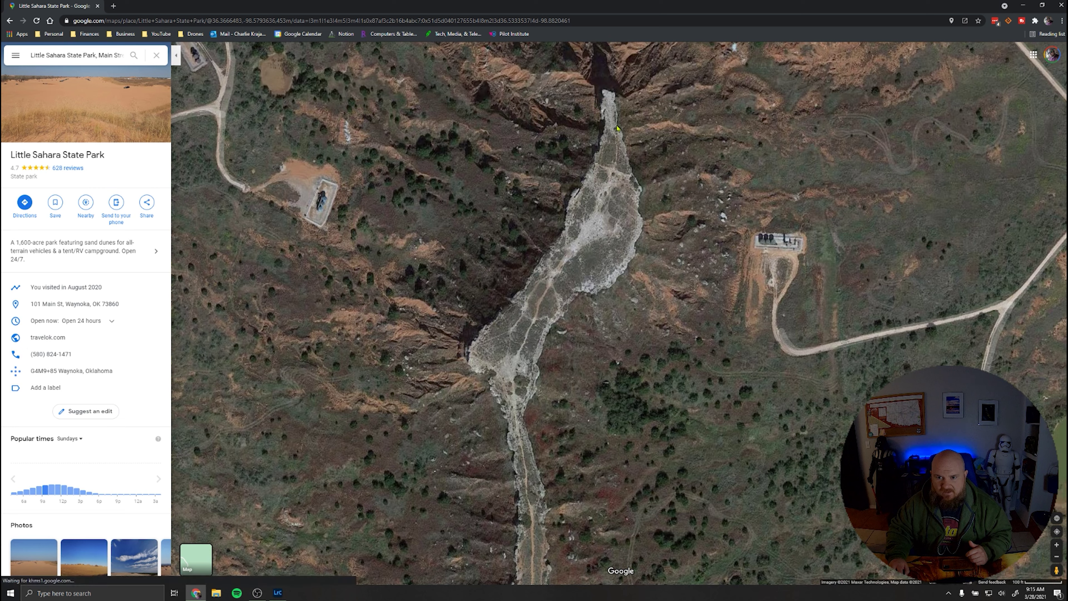
key(Up)
key(Up)
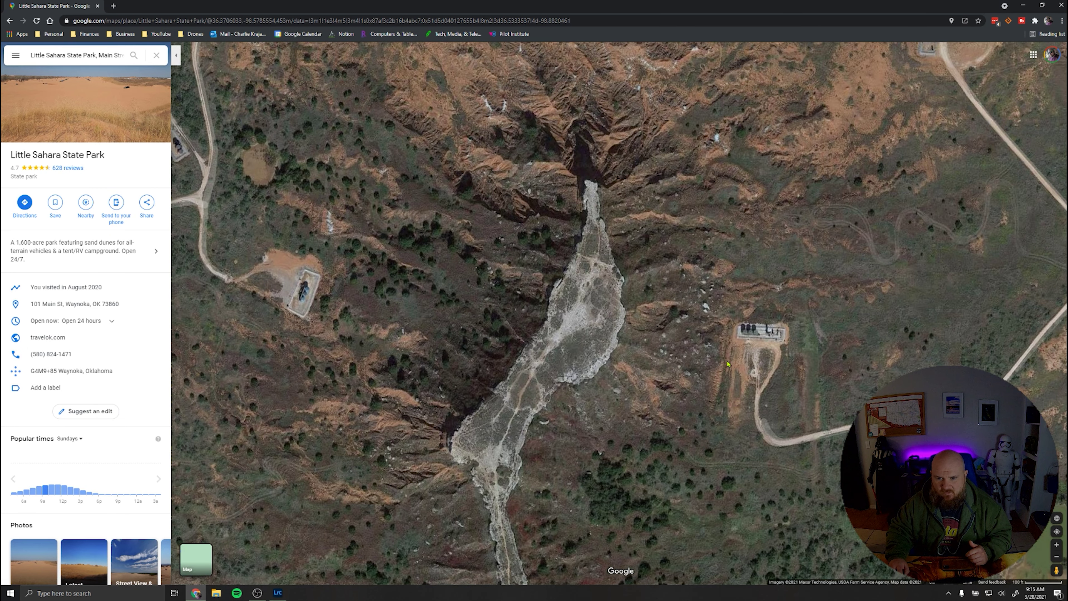
key(Down)
key(Down)
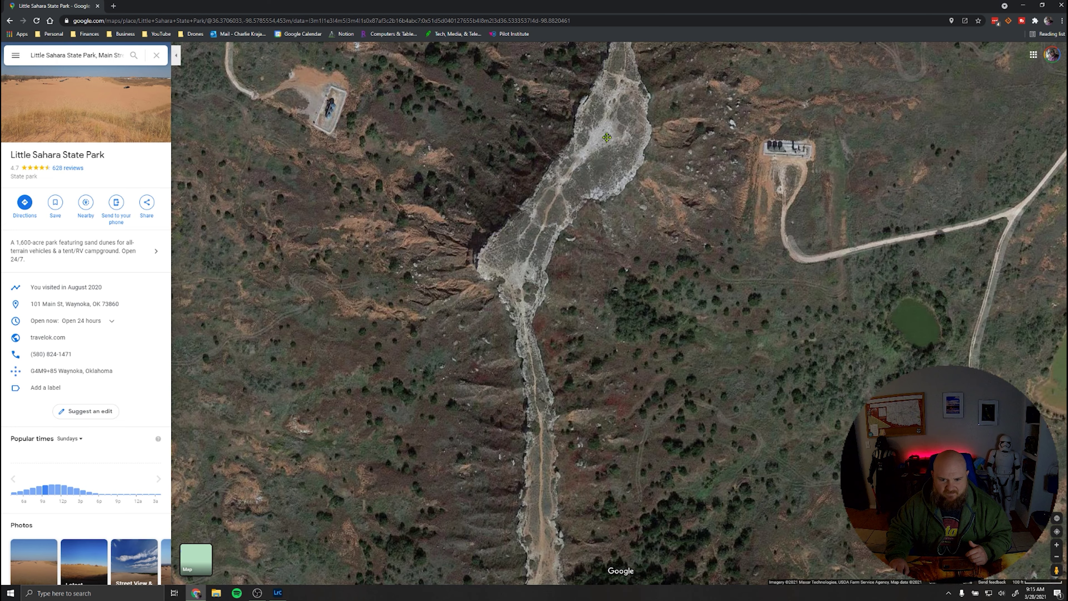
key(Down)
key(Down)
Bring the wash's head and gorge into view, then return to the white wash junction.
drag(593, 102, 640, 372)
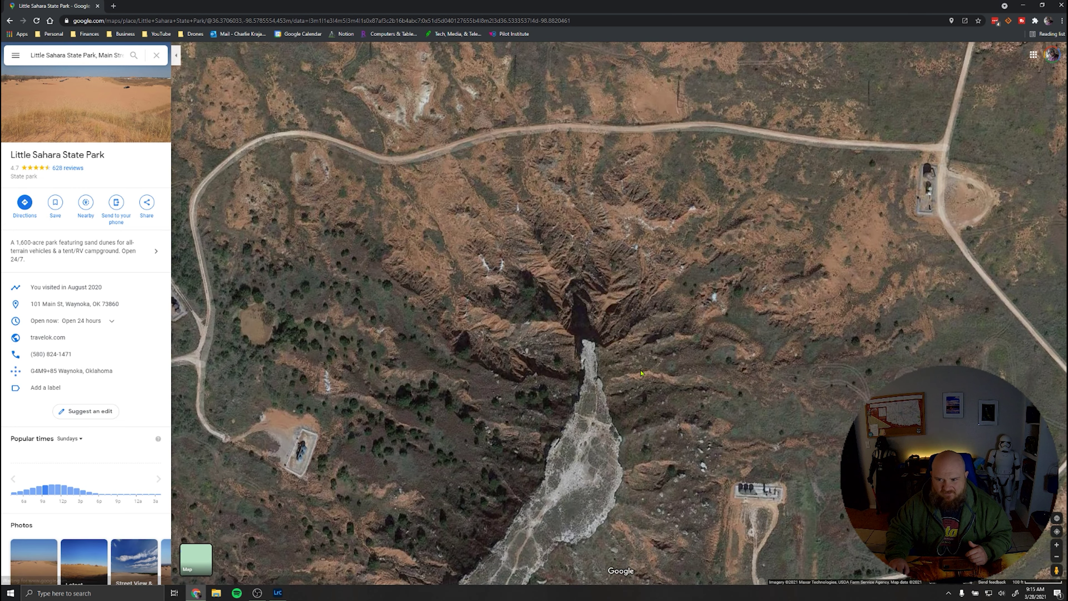
key(Down)
key(Down)
key(Down)
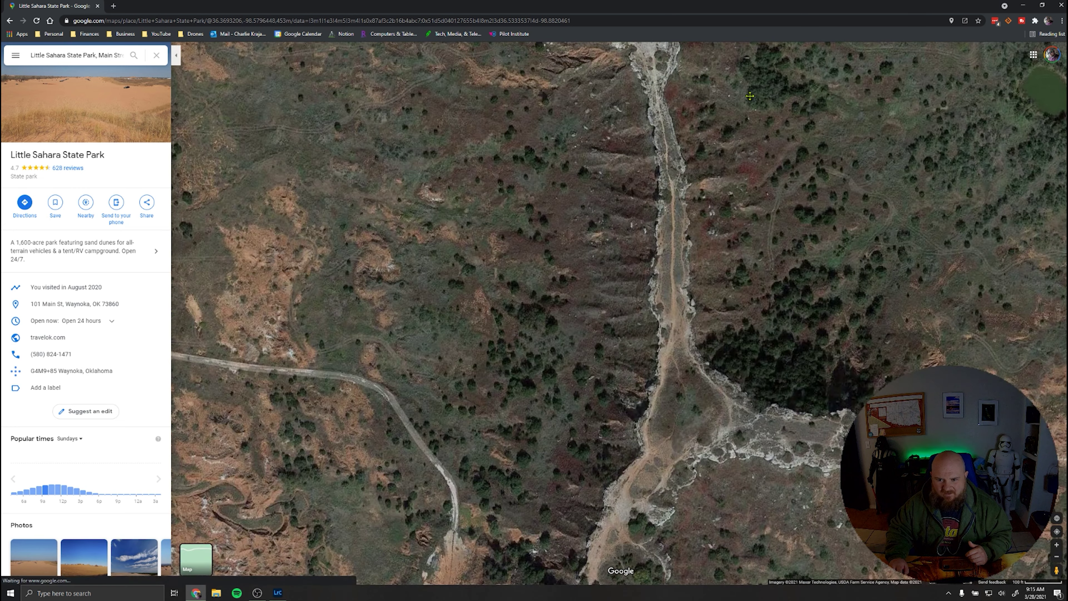
key(Down)
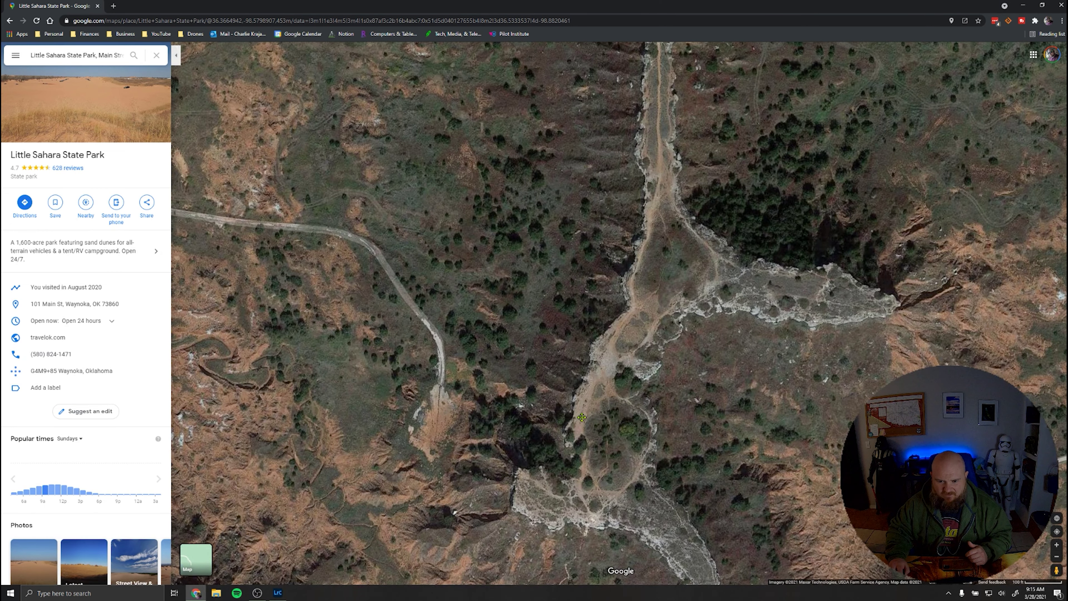
key(Down)
key(Down)
key(Down)
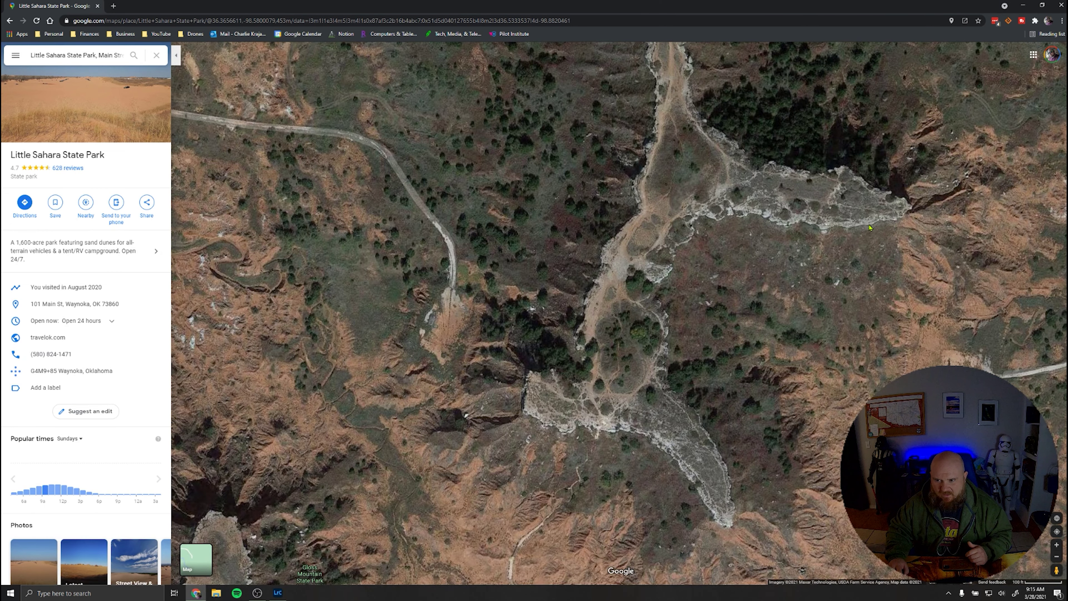
drag(870, 227, 616, 187)
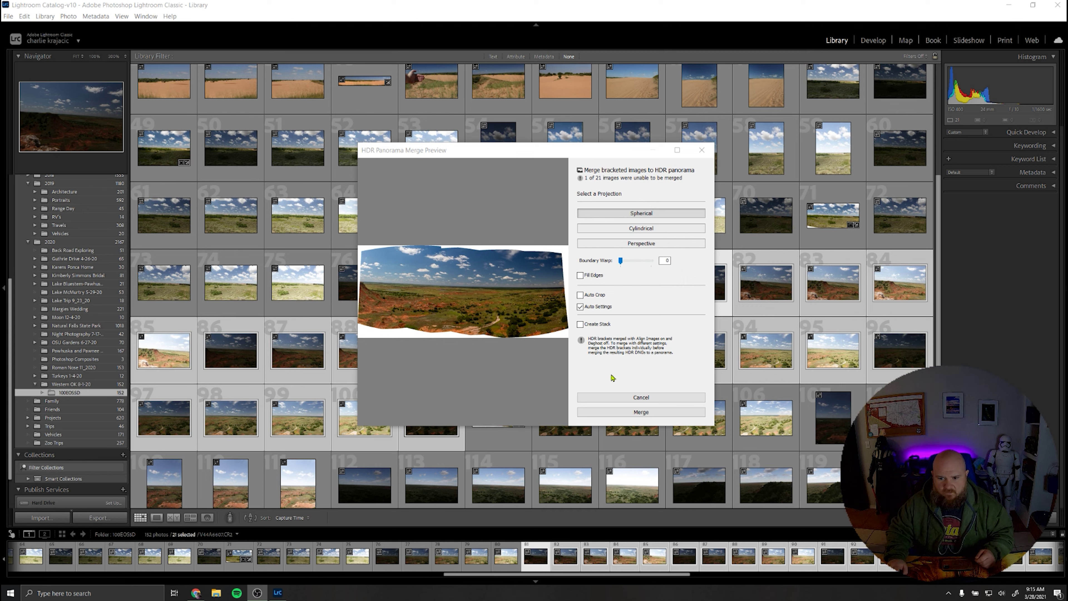
Merge the bracketed shots into an HDR panorama and scroll the grid to find new photo 103.
click(621, 412)
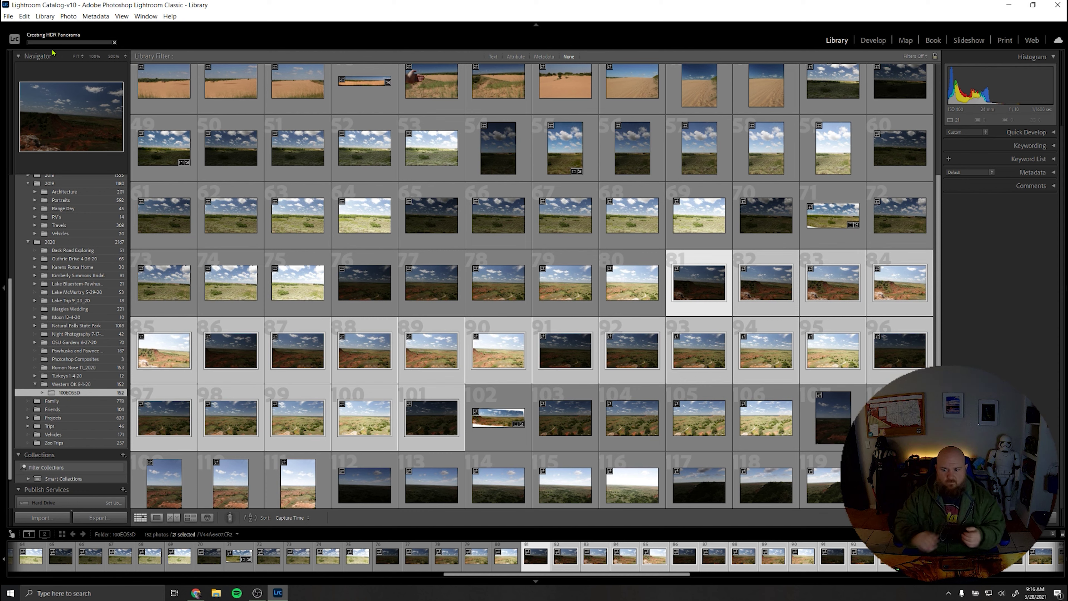
scroll(368, 172, down, 2)
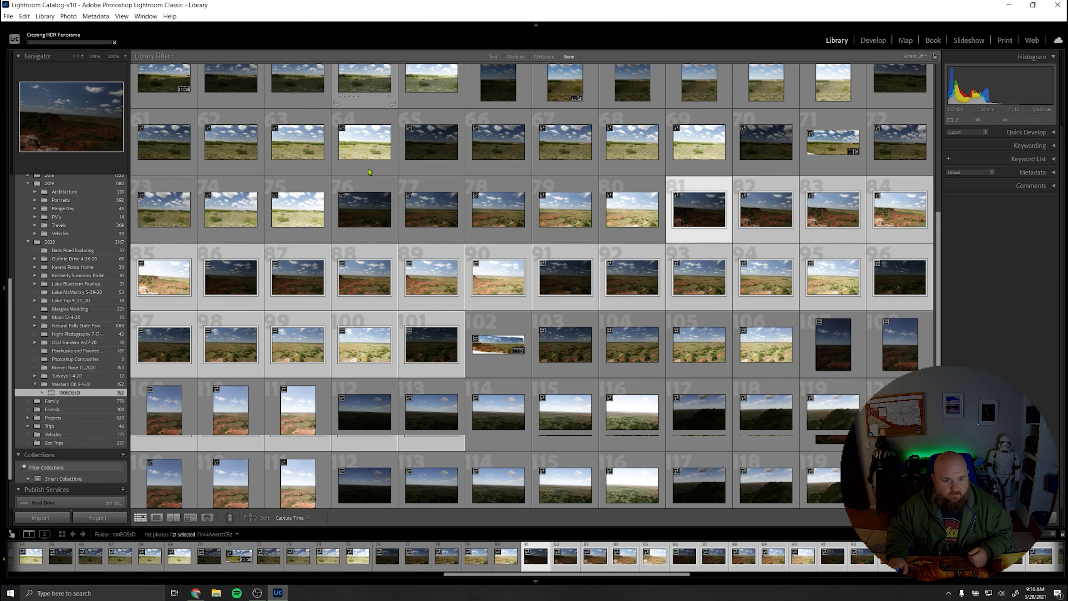
scroll(920, 285, down, 4)
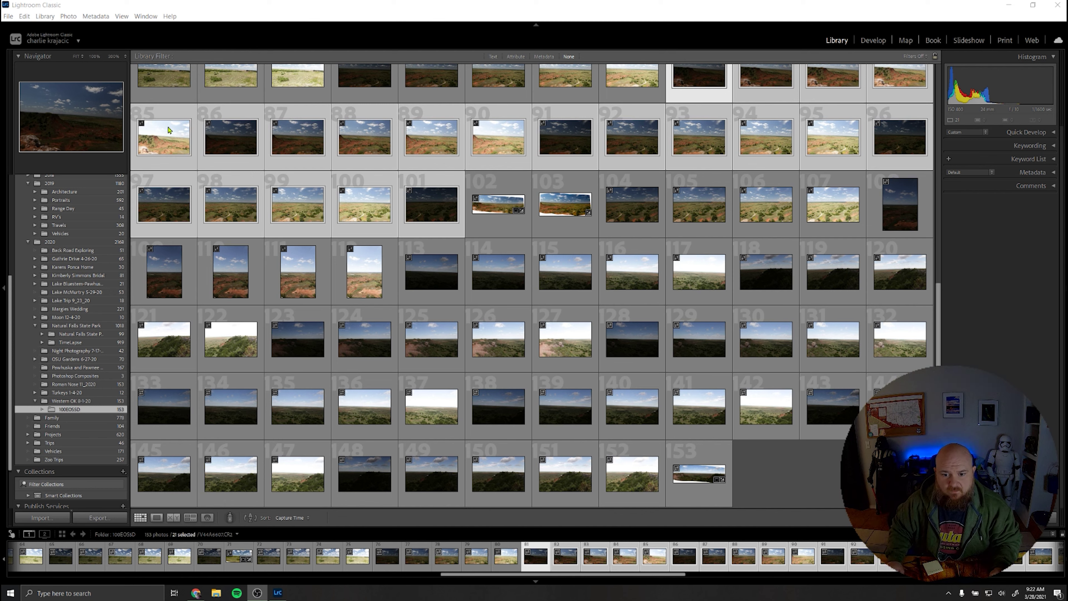
Select merged panorama 103, view it alone in Loupe, and open it in Develop.
click(558, 206)
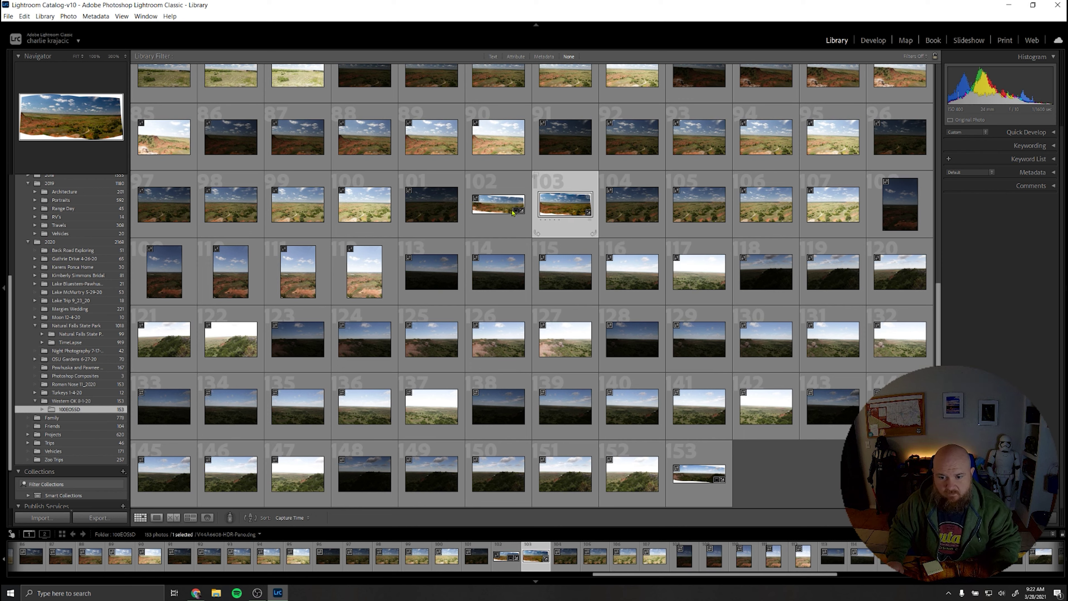
right_click(548, 206)
click(552, 201)
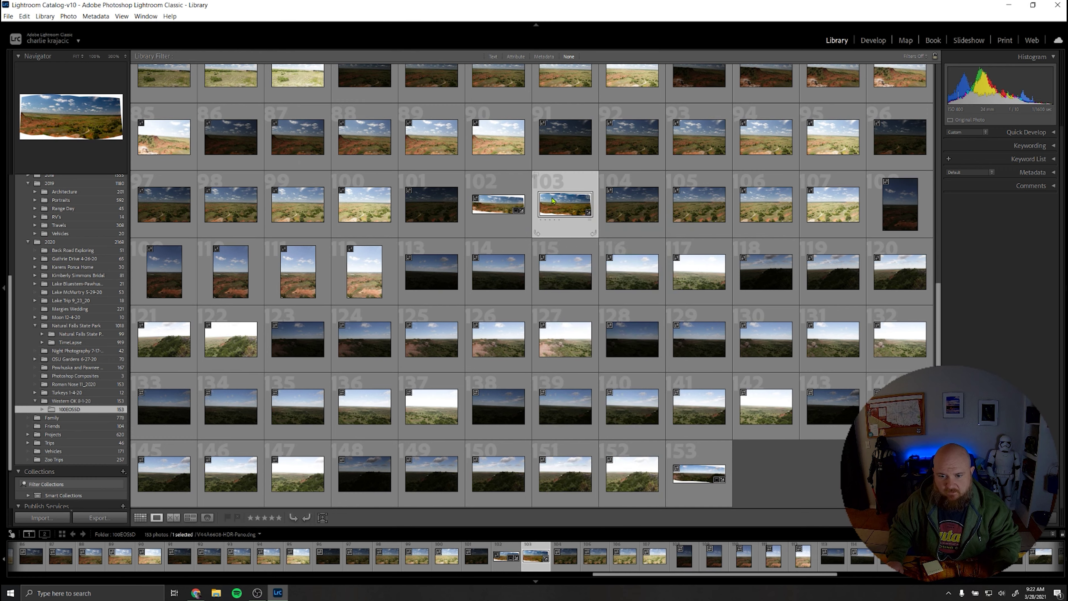
double_click(553, 201)
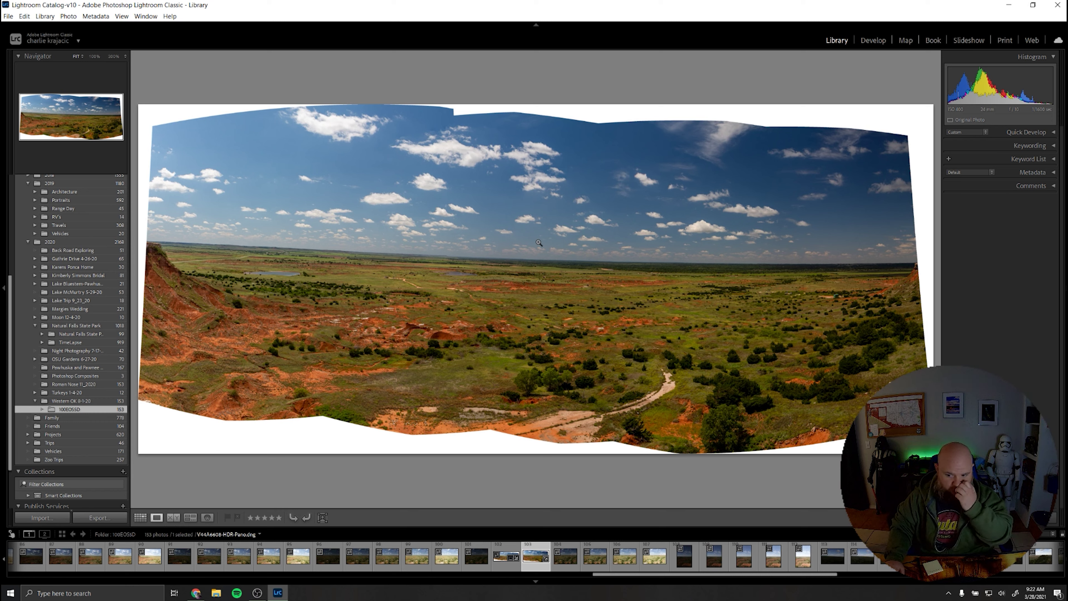
click(871, 49)
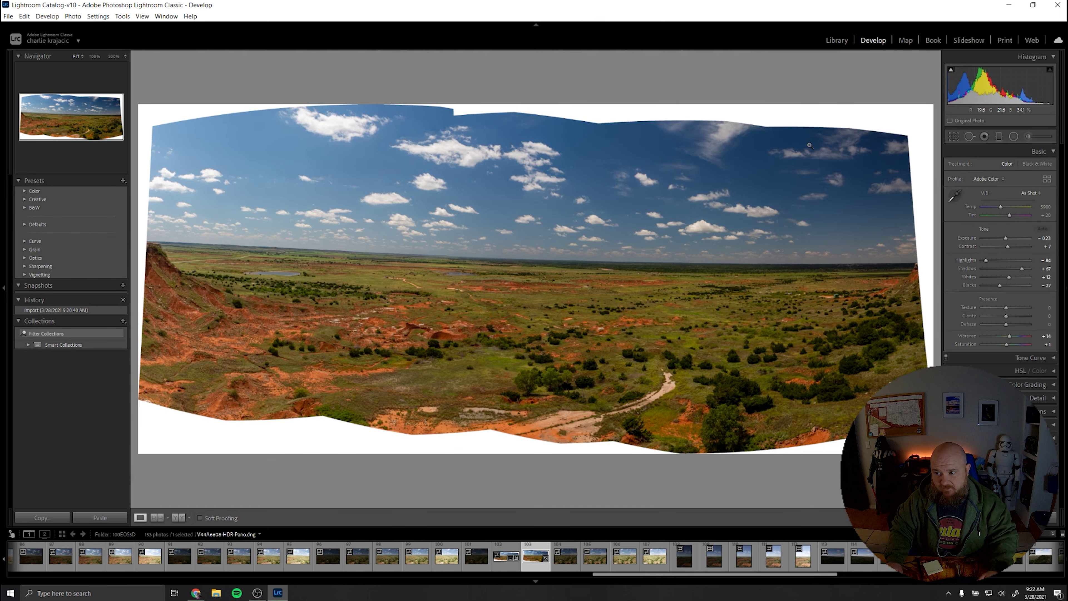
Crop the panorama inward on all sides past the curved white stitching edges and apply.
click(954, 137)
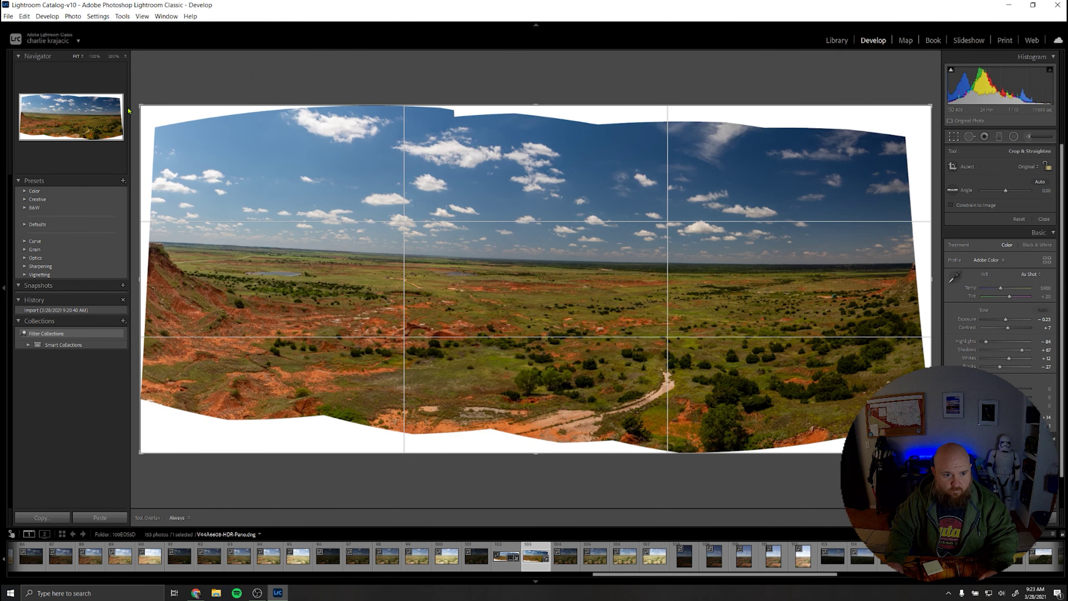
drag(139, 105, 155, 117)
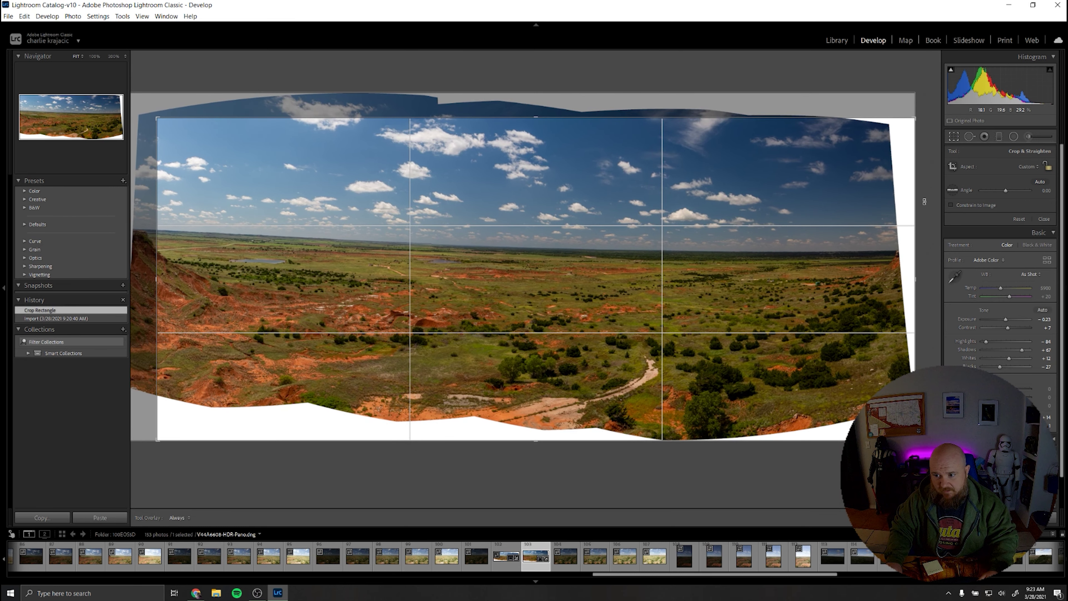
drag(916, 280, 885, 280)
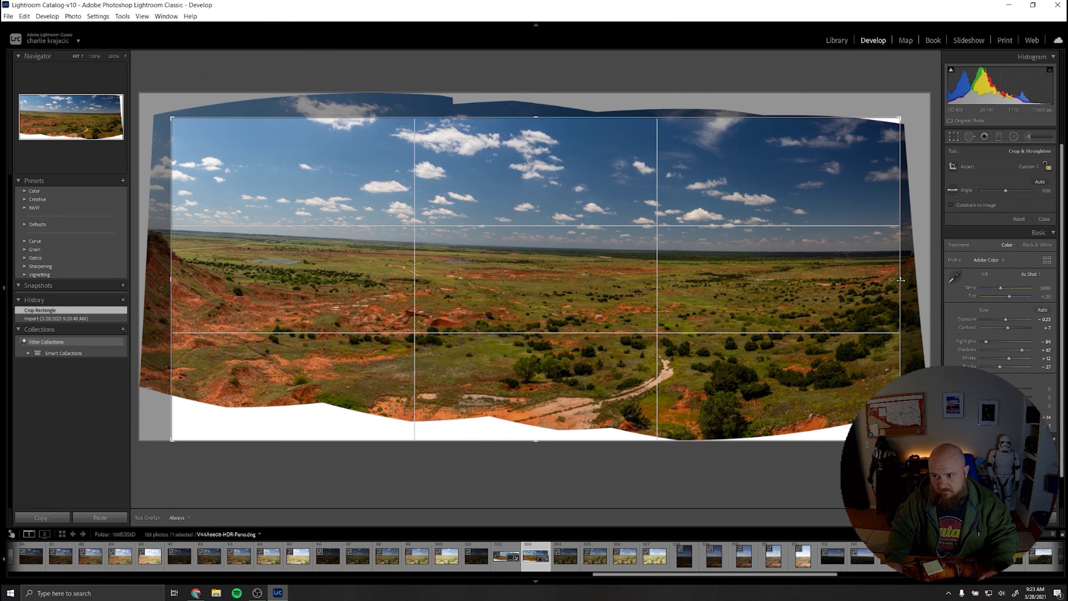
drag(536, 119, 535, 126)
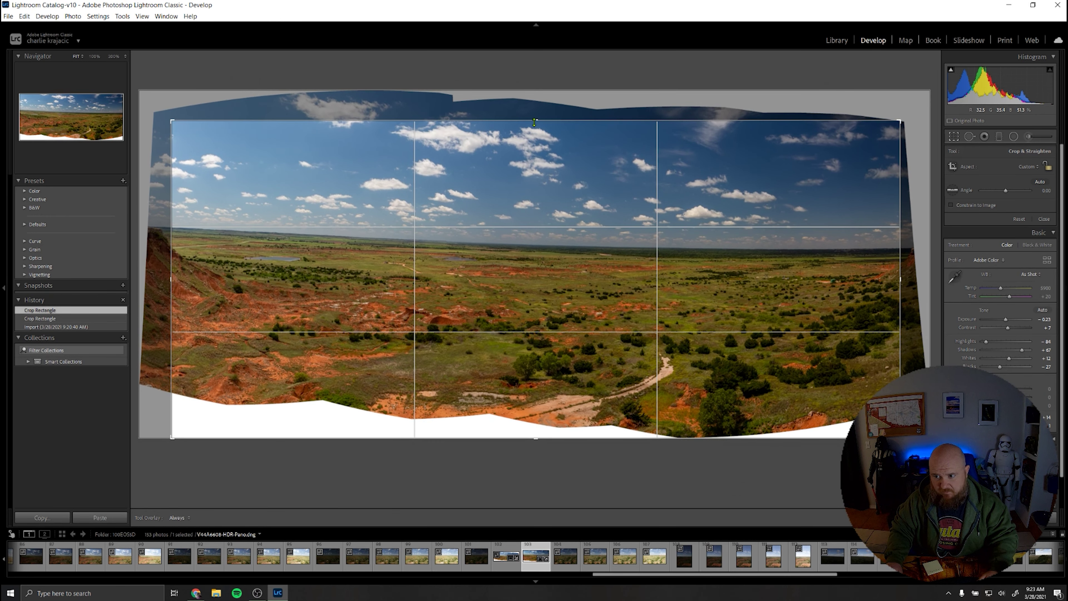
mouse_move(548, 433)
mouse_down()
mouse_move(537, 437)
mouse_move(538, 415)
mouse_up()
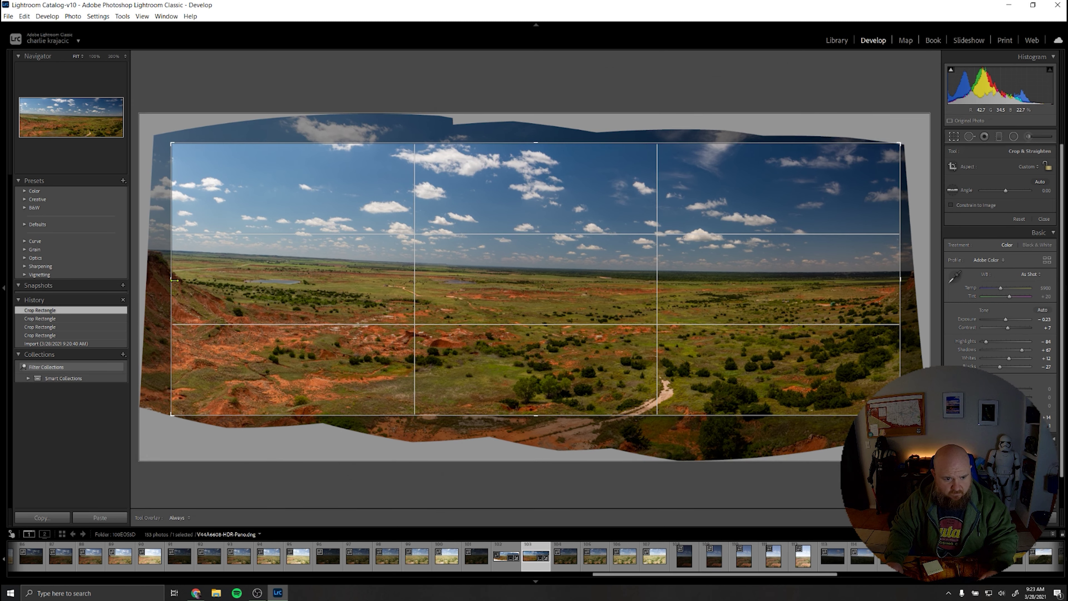
drag(171, 280, 172, 279)
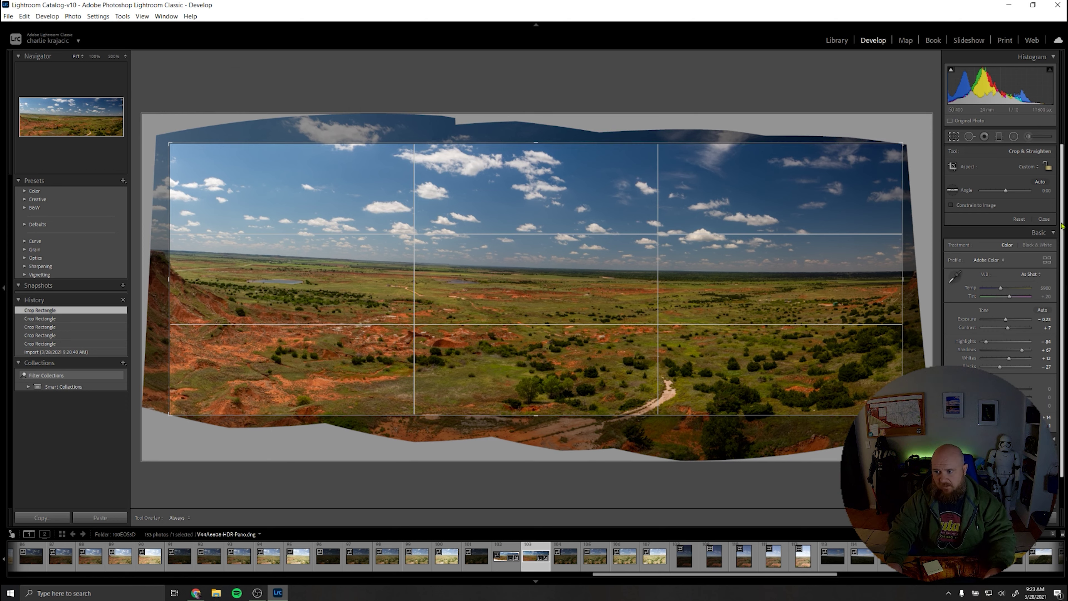
click(1043, 219)
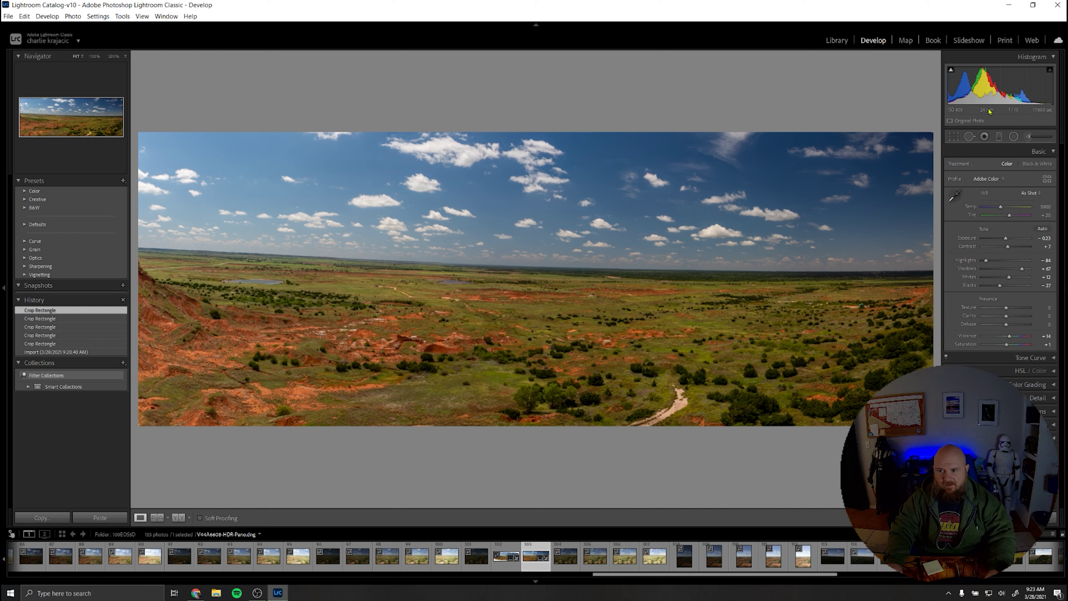
Level the horizon with the Straighten tool, rotating the crop about 1.31 degrees, and apply.
click(953, 137)
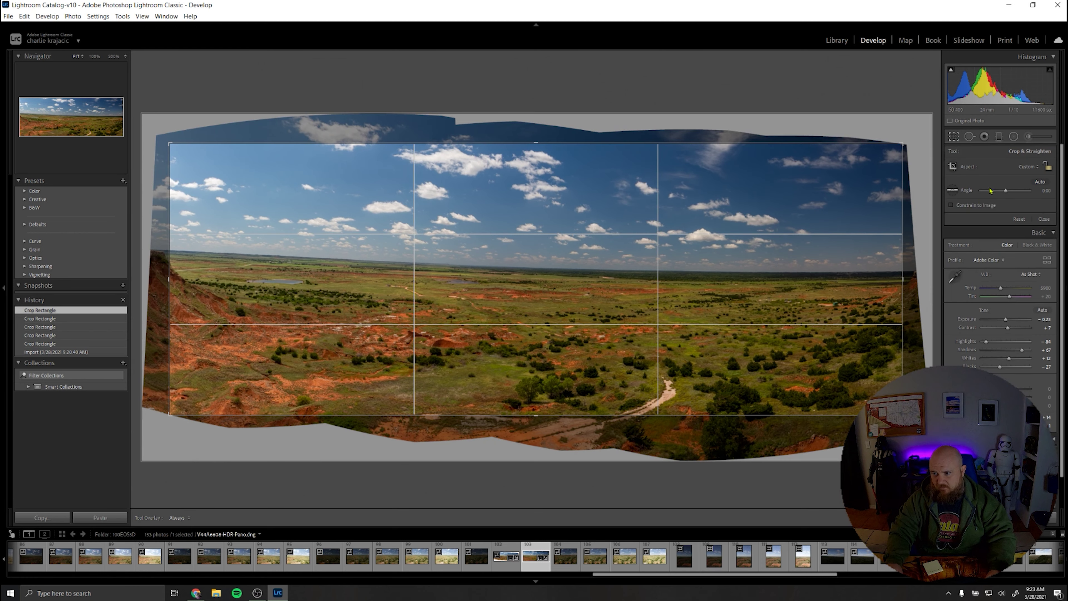
click(952, 190)
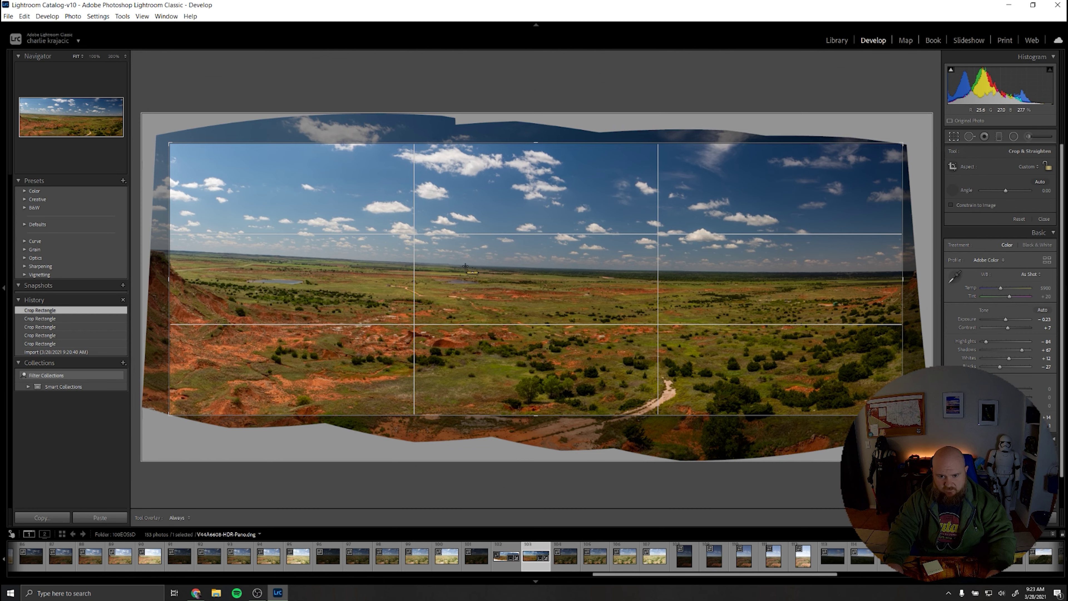
drag(465, 266, 684, 272)
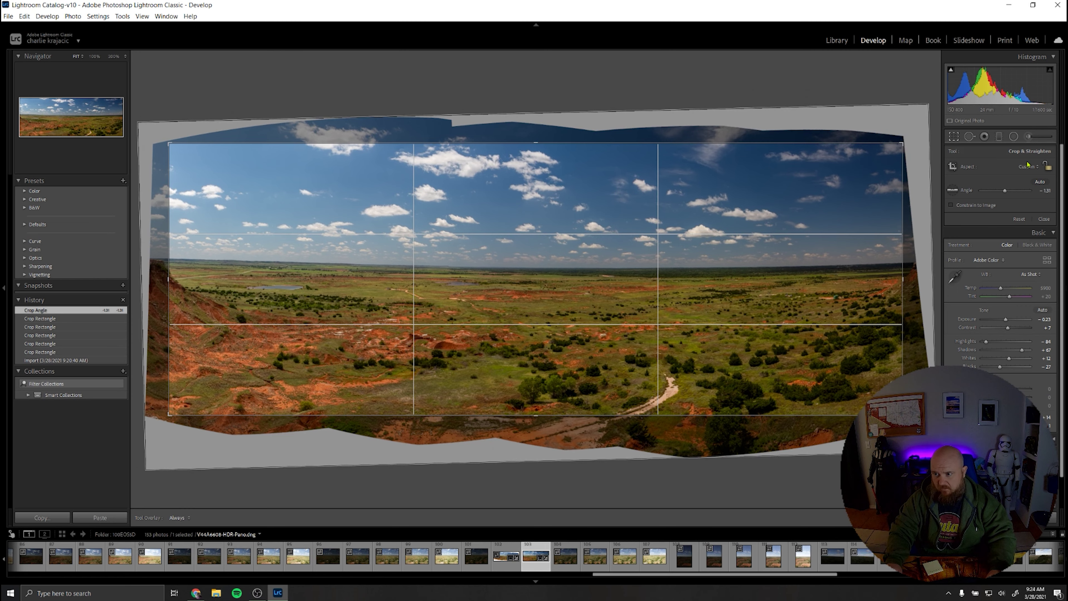
click(1043, 219)
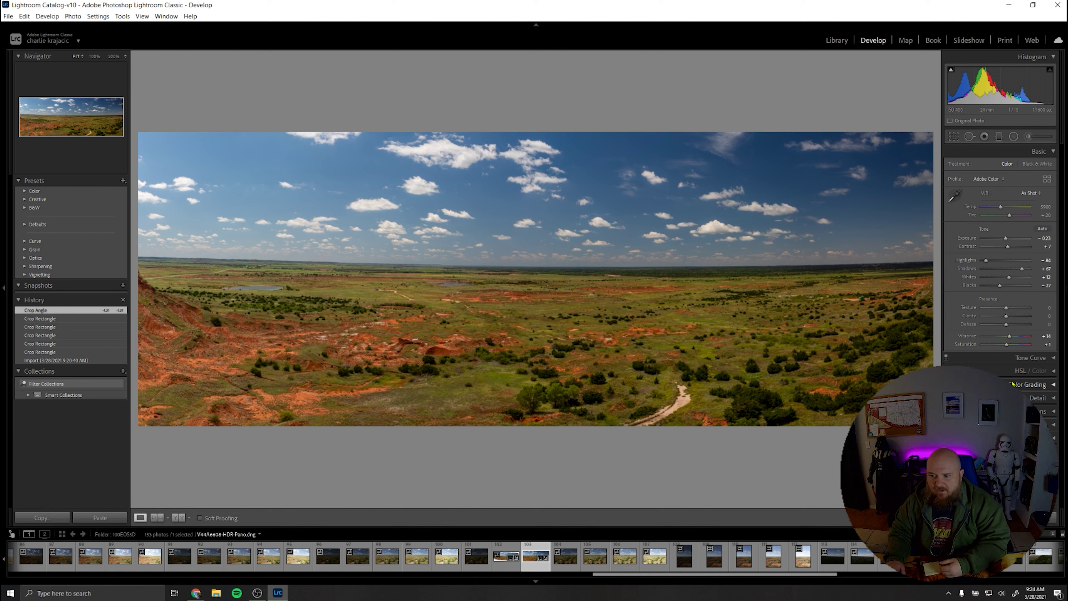
click(1053, 356)
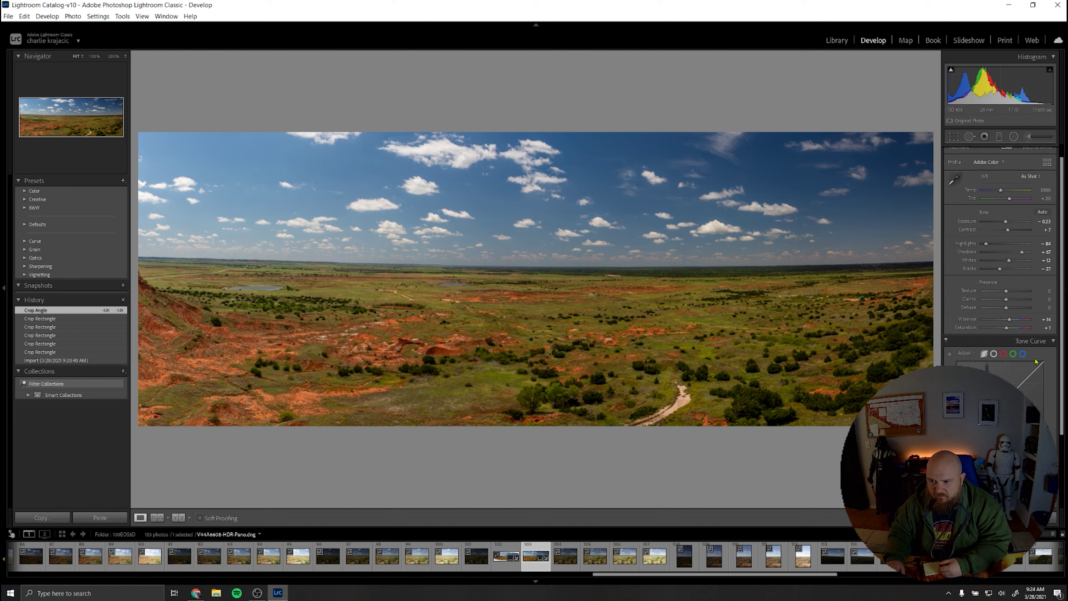
click(1052, 341)
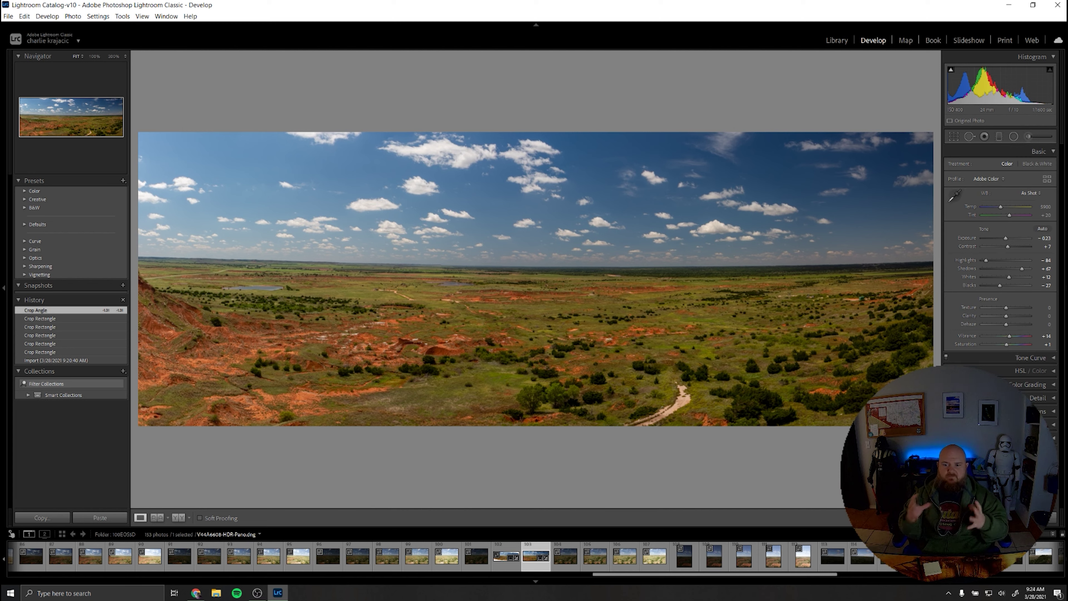